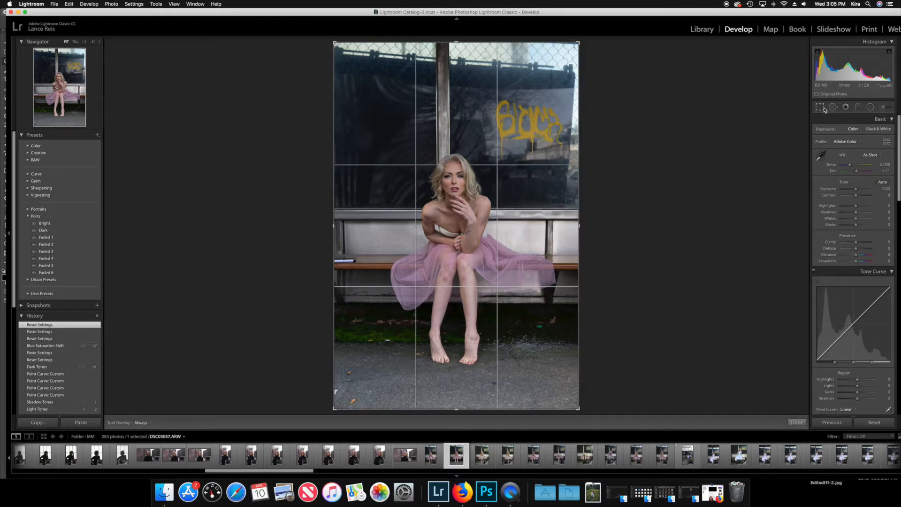
# Step: Crop the photo to the 4 x 5 / 8 x 10 aspect ratio, trimming above and below the seated woman, and apply it
pyautogui.click(863, 132)
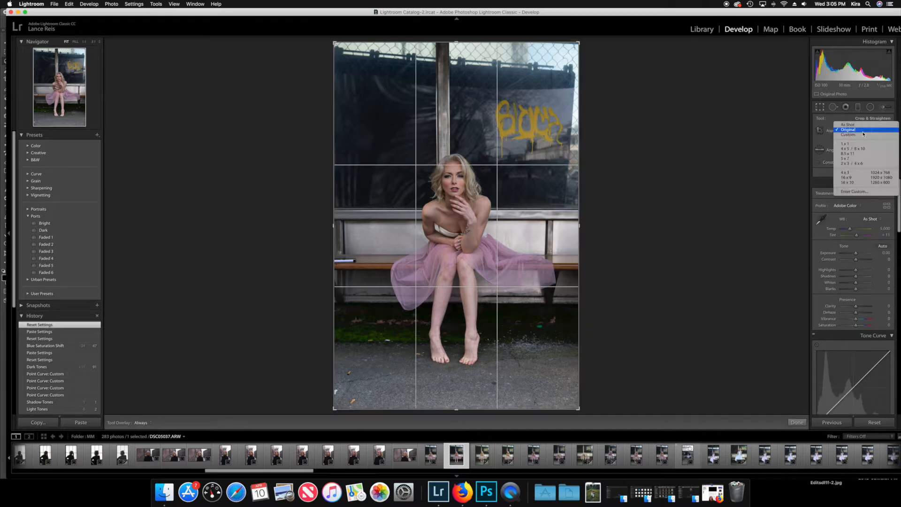
pyautogui.click(862, 148)
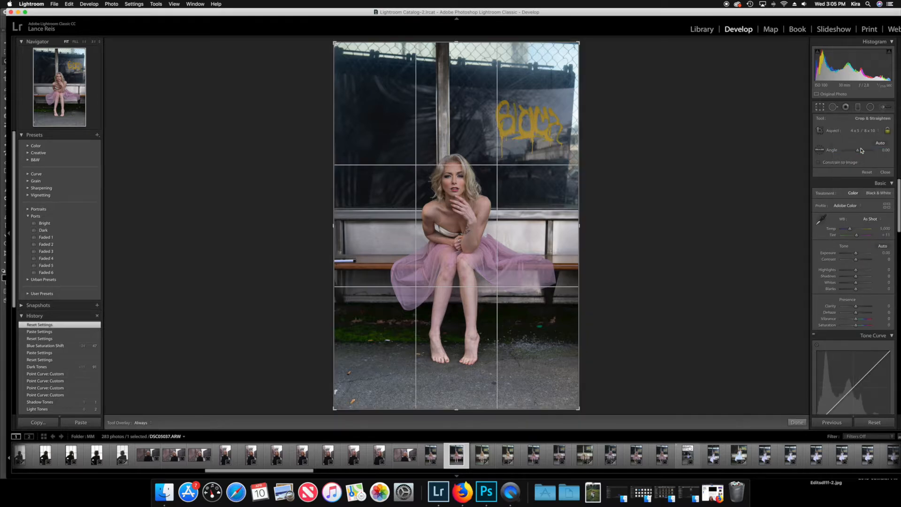
pyautogui.moveTo(541, 110); pyautogui.dragTo(542, 99)
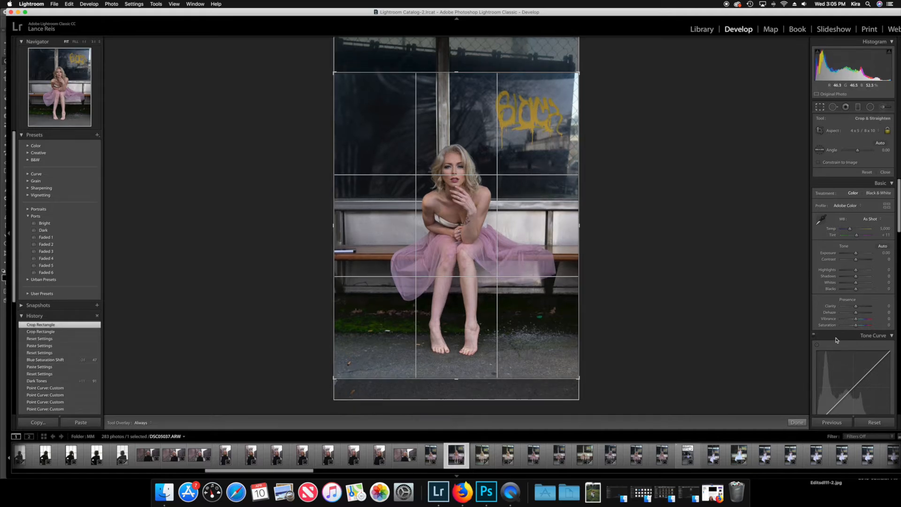
pyautogui.click(798, 422)
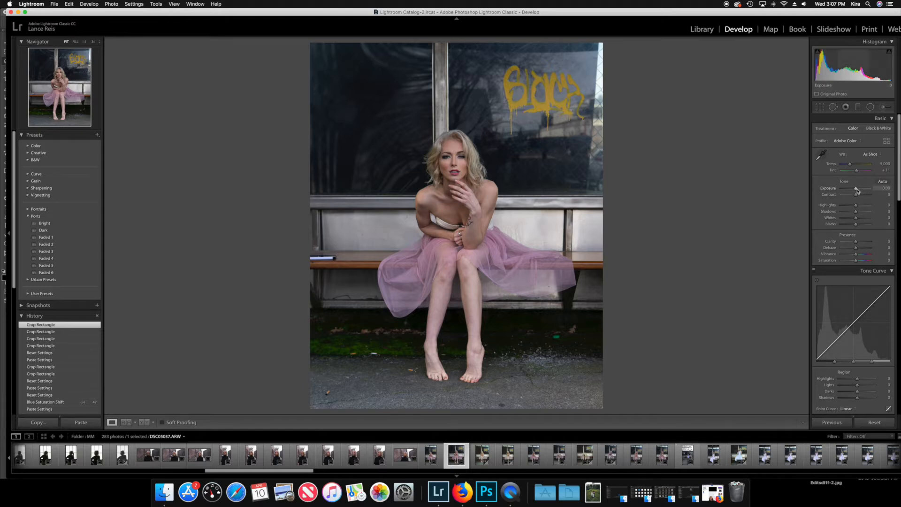
# Step: Raise the photo's Exposure to +0.25 and lower the Highlights to -28
pyautogui.moveTo(857, 190); pyautogui.dragTo(857, 192)
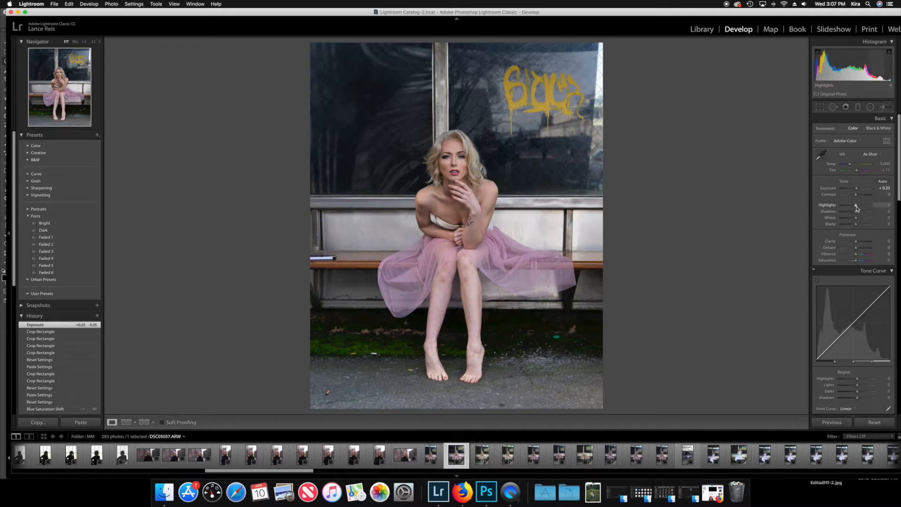
pyautogui.click(856, 208)
pyautogui.moveTo(857, 208); pyautogui.dragTo(853, 209)
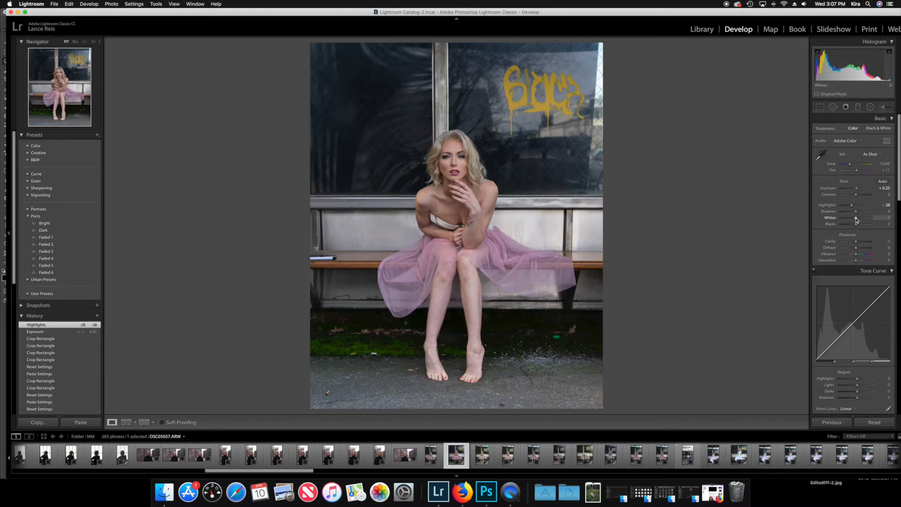
# Step: Set the photo's Whites to +32 and Blacks to -35
pyautogui.click(856, 219)
pyautogui.moveTo(856, 219); pyautogui.dragTo(860, 219)
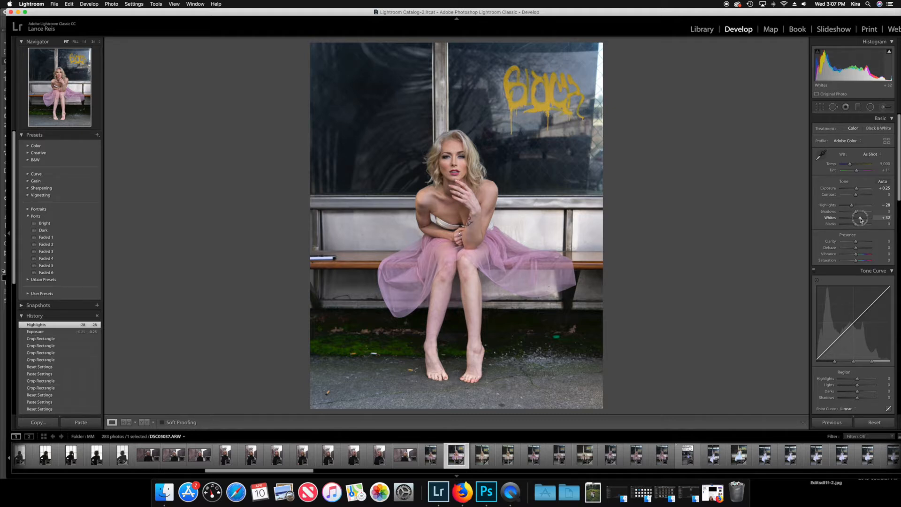
pyautogui.moveTo(860, 219); pyautogui.dragTo(861, 219)
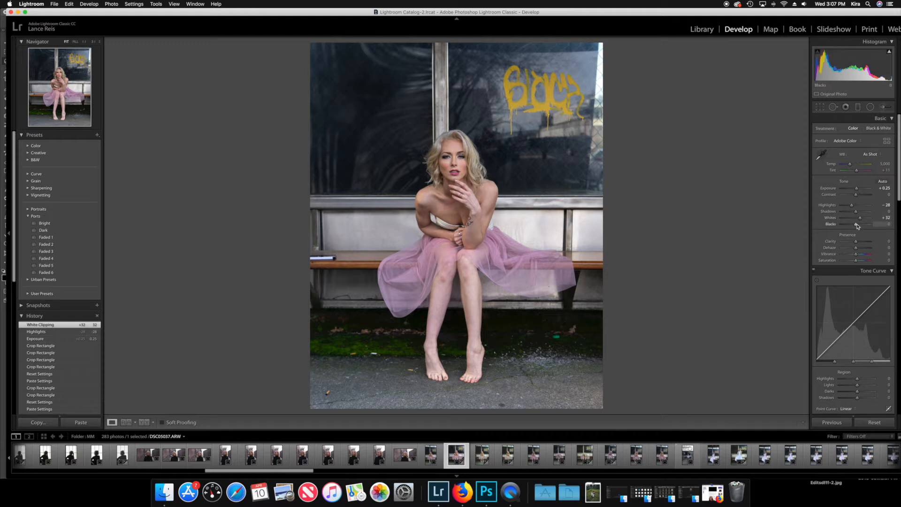
pyautogui.moveTo(856, 226); pyautogui.dragTo(853, 227)
pyautogui.moveTo(853, 226); pyautogui.dragTo(852, 227)
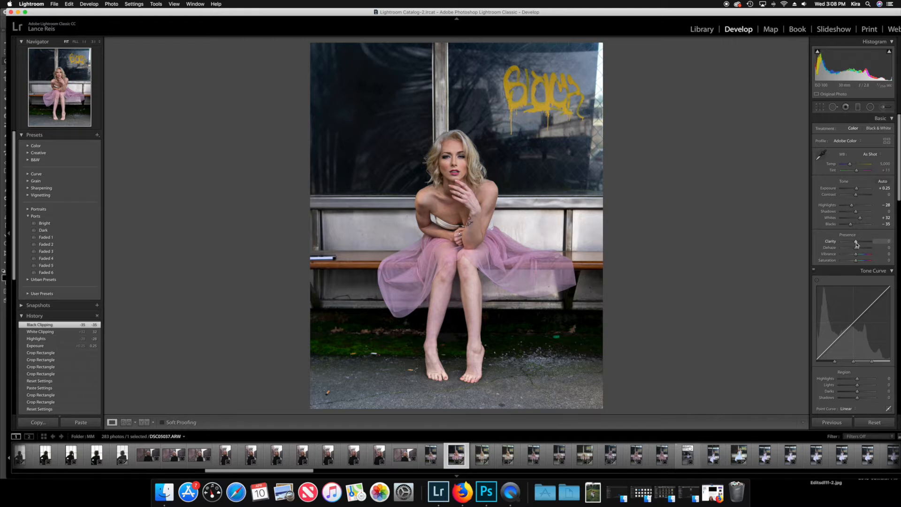
# Step: Soften the photo with Clarity at -14 and reduce the overall Saturation to -28
pyautogui.click(856, 243)
pyautogui.moveTo(856, 243); pyautogui.dragTo(854, 244)
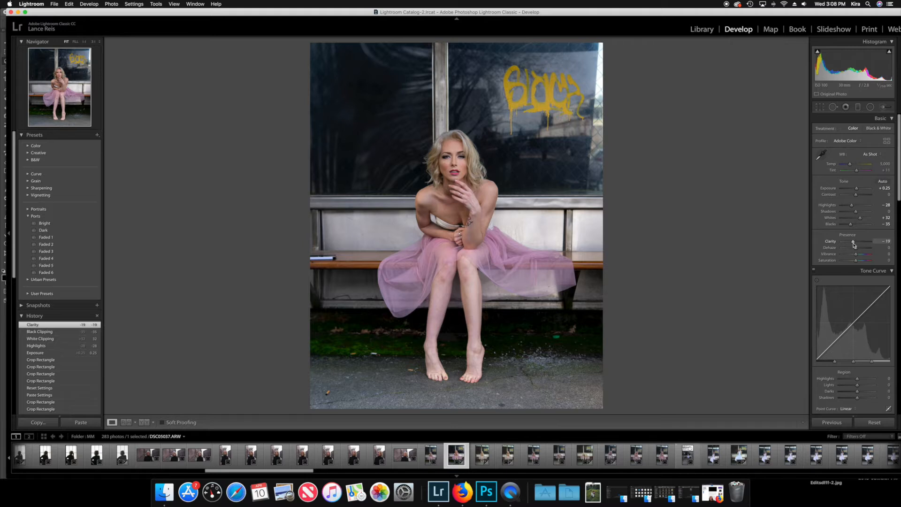
pyautogui.moveTo(853, 244); pyautogui.dragTo(854, 245)
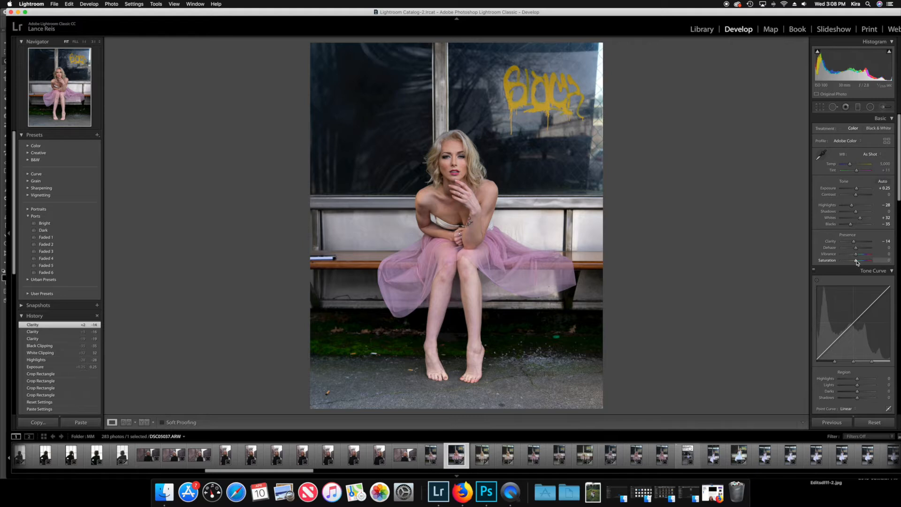
pyautogui.moveTo(856, 260); pyautogui.dragTo(853, 263)
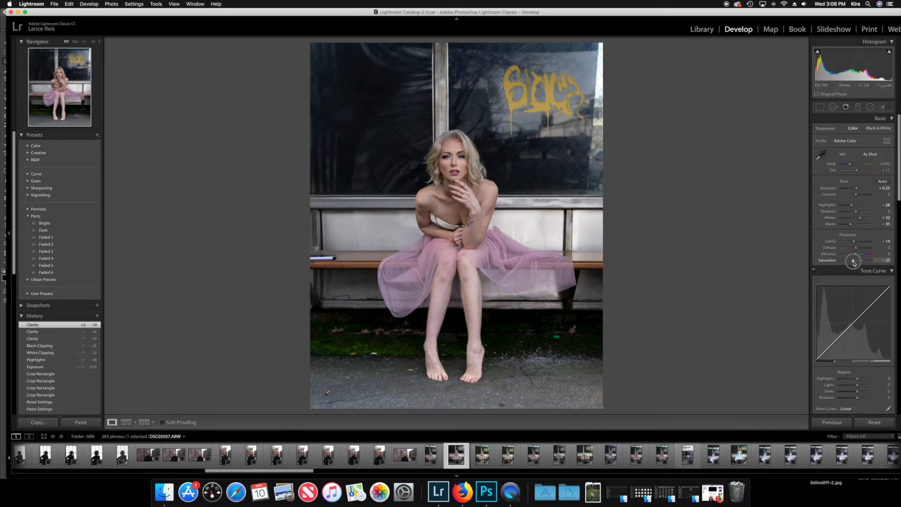
pyautogui.moveTo(853, 262); pyautogui.dragTo(853, 264)
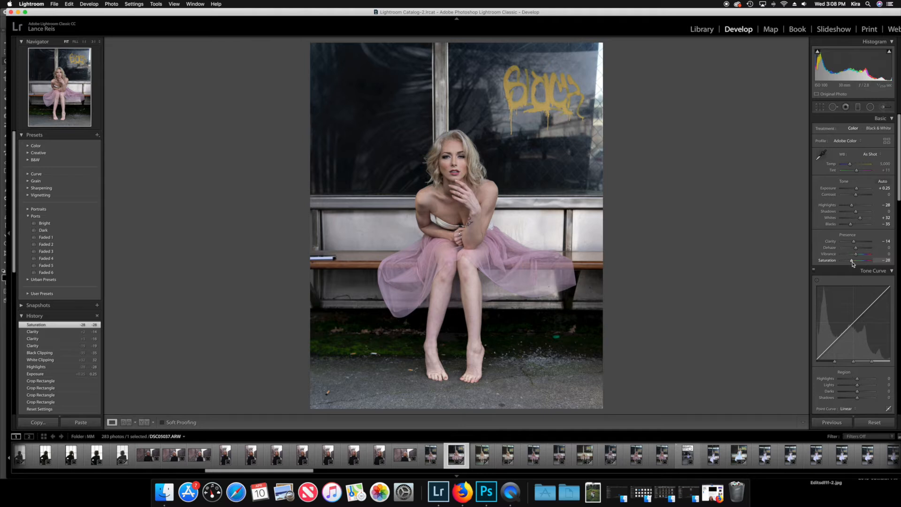
# Step: Raise the Darks region of the tone curve to +40
pyautogui.scroll(-2, 853, 264)
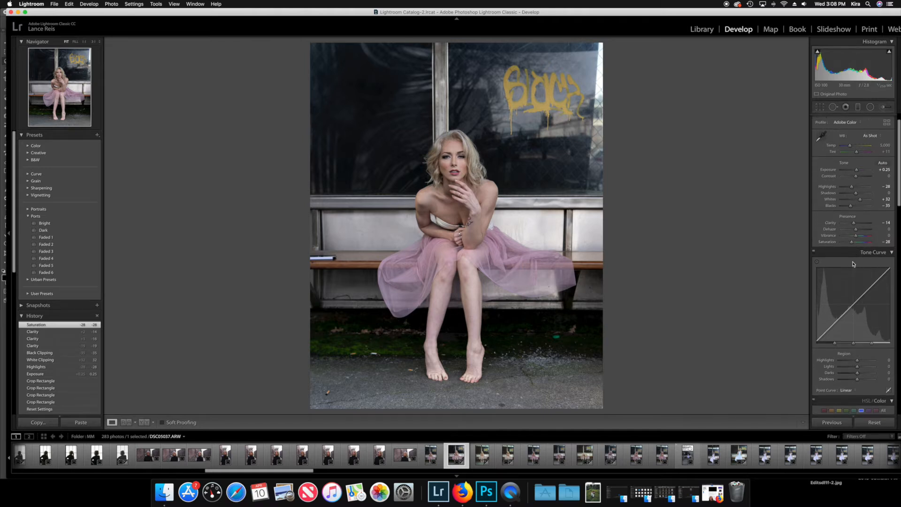
pyautogui.scroll(-4, 853, 263)
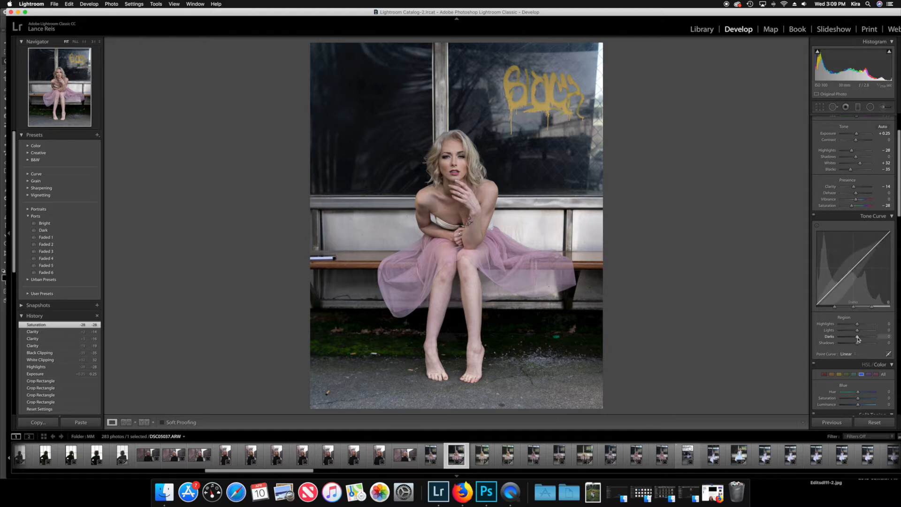
pyautogui.moveTo(858, 339); pyautogui.dragTo(865, 340)
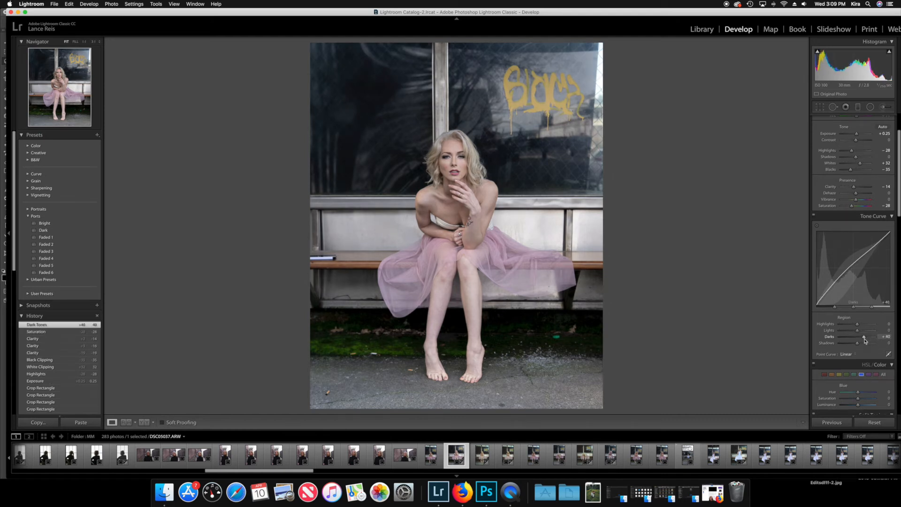
# Step: In the RGB point curve, lift the black point slightly and pull a lower-midtone point down to about 35% input, 26% output
pyautogui.click(888, 354)
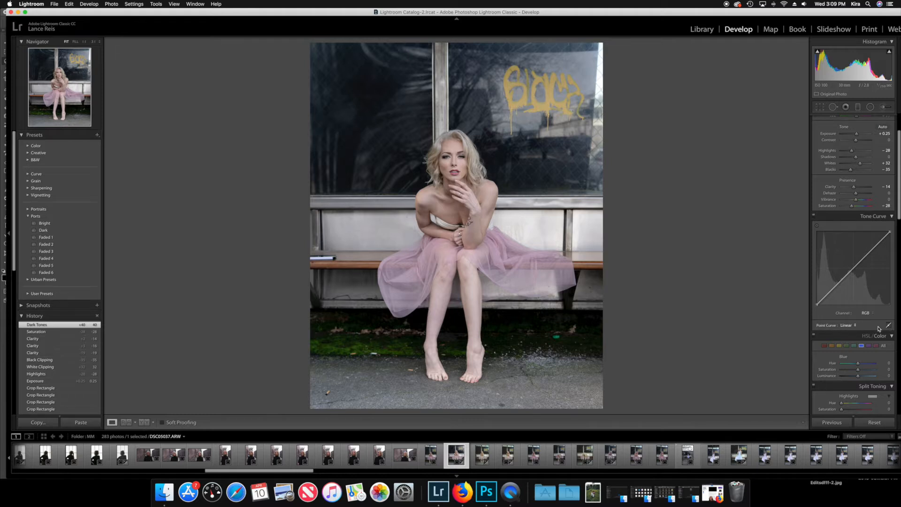
pyautogui.click(817, 305)
pyautogui.moveTo(817, 306); pyautogui.dragTo(816, 298)
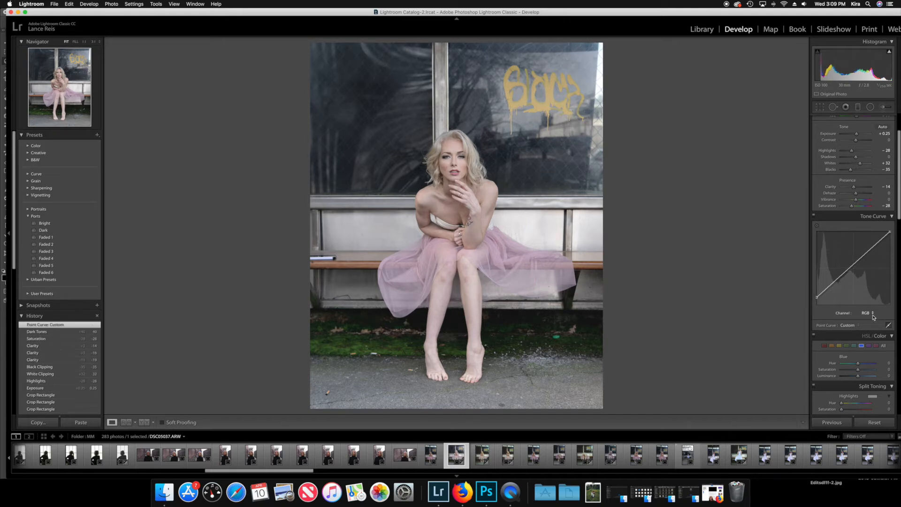
pyautogui.click(842, 275)
pyautogui.moveTo(842, 277); pyautogui.dragTo(843, 288)
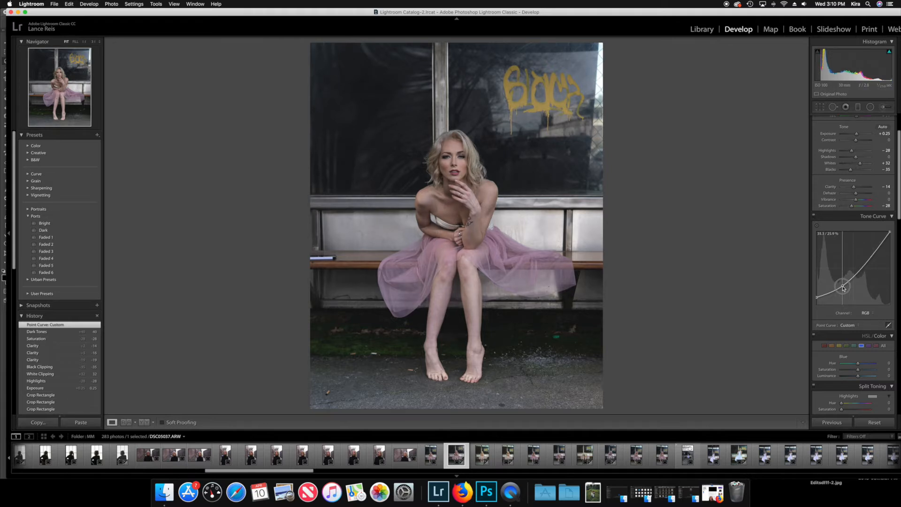
pyautogui.moveTo(843, 288); pyautogui.dragTo(844, 288)
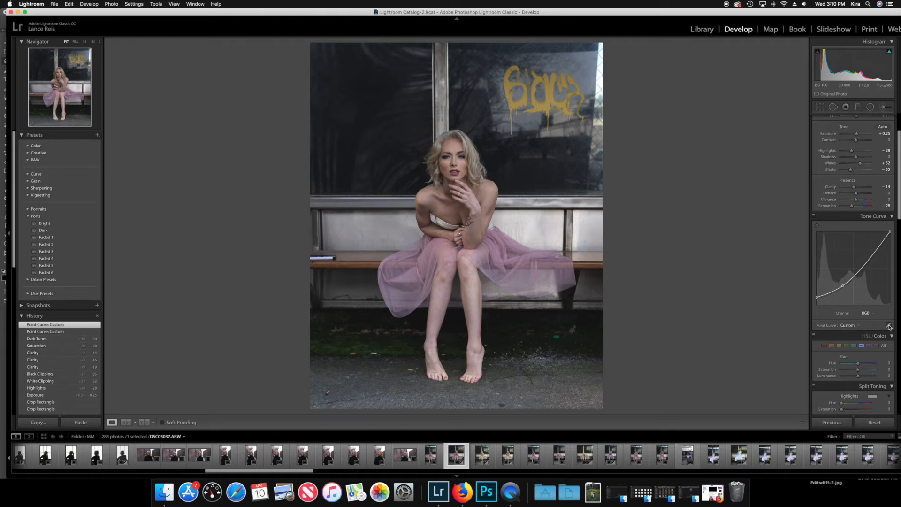
# Step: Return to the tone curve's region adjustments and check how the Darks setting affects the curve
pyautogui.click(889, 326)
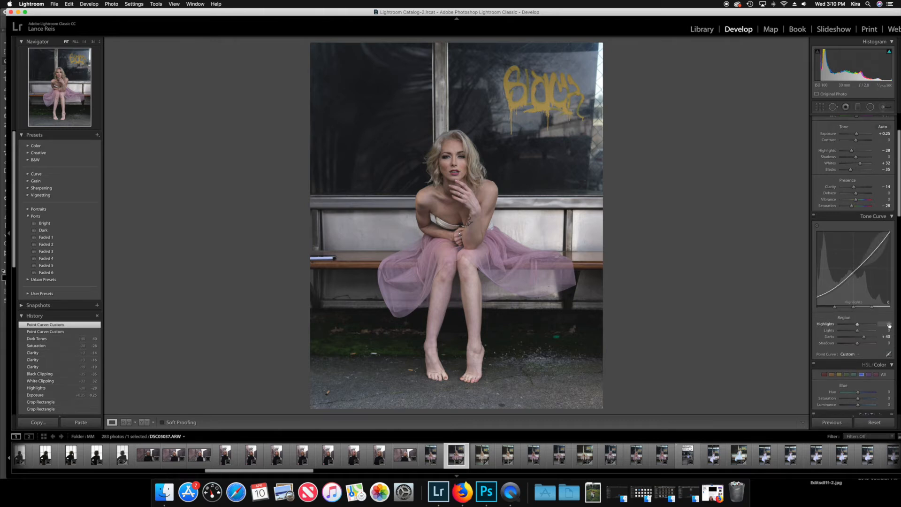
pyautogui.moveTo(866, 339); pyautogui.dragTo(867, 340)
pyautogui.moveTo(868, 339); pyautogui.dragTo(865, 340)
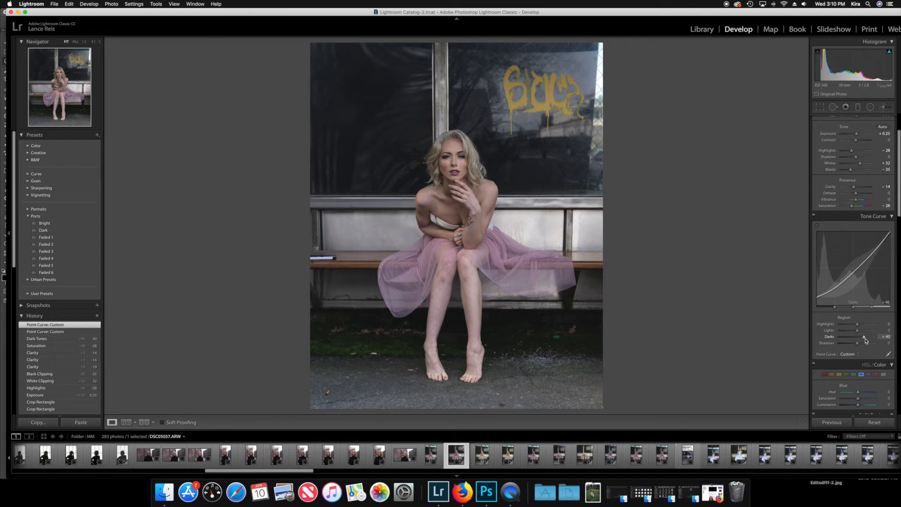
# Step: Increase the saturation of the orange tones to +28 in the HSL/Color adjustments
pyautogui.scroll(-5, 866, 339)
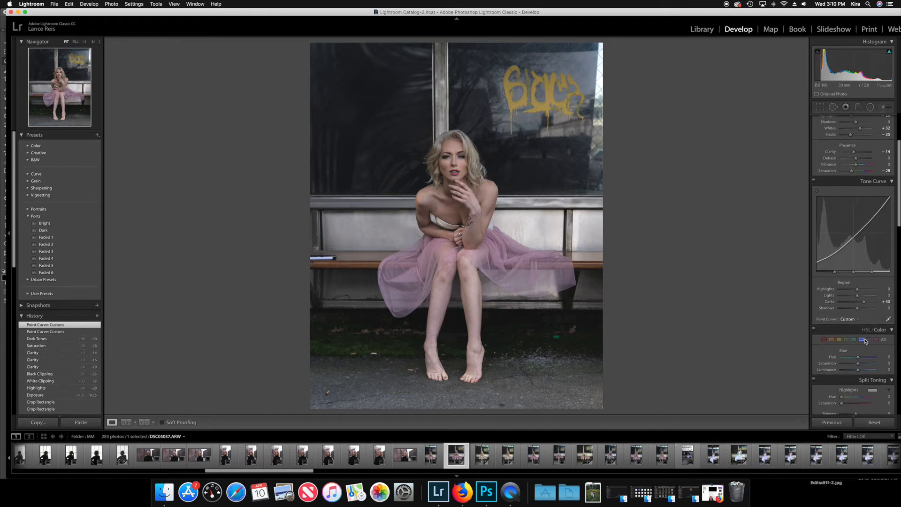
pyautogui.scroll(-1, 866, 339)
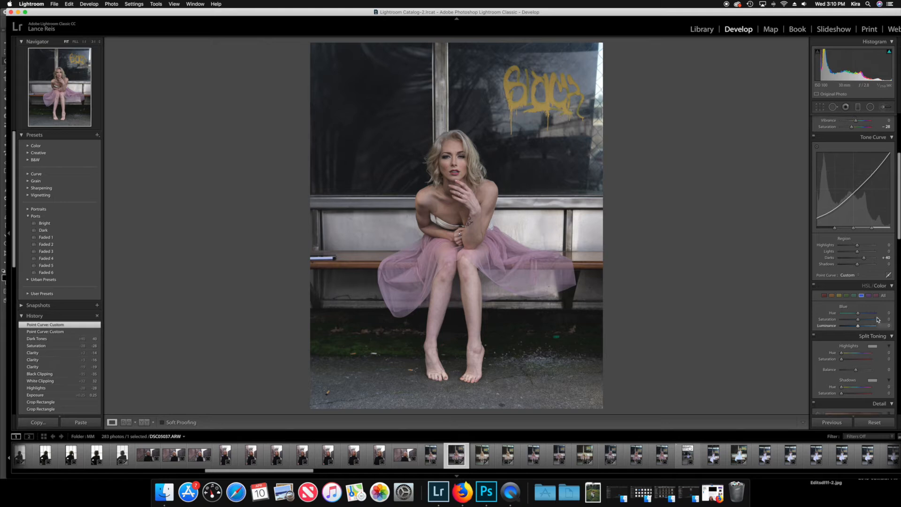
pyautogui.click(825, 296)
pyautogui.click(832, 297)
pyautogui.moveTo(857, 319); pyautogui.dragTo(864, 321)
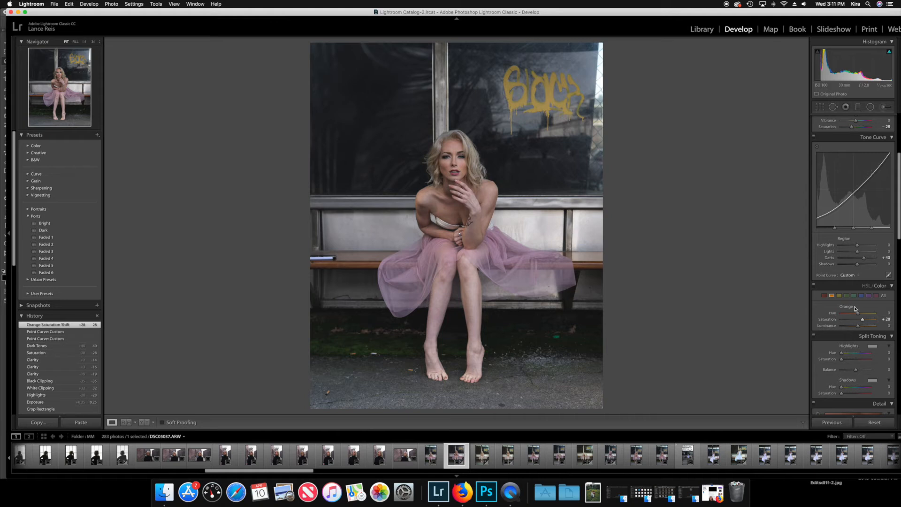
# Step: Shift the hue of the green tones to +4 and raise their saturation to +25
pyautogui.click(840, 295)
pyautogui.click(847, 296)
pyautogui.click(858, 314)
pyautogui.moveTo(858, 315); pyautogui.dragTo(859, 316)
pyautogui.moveTo(859, 315); pyautogui.dragTo(859, 316)
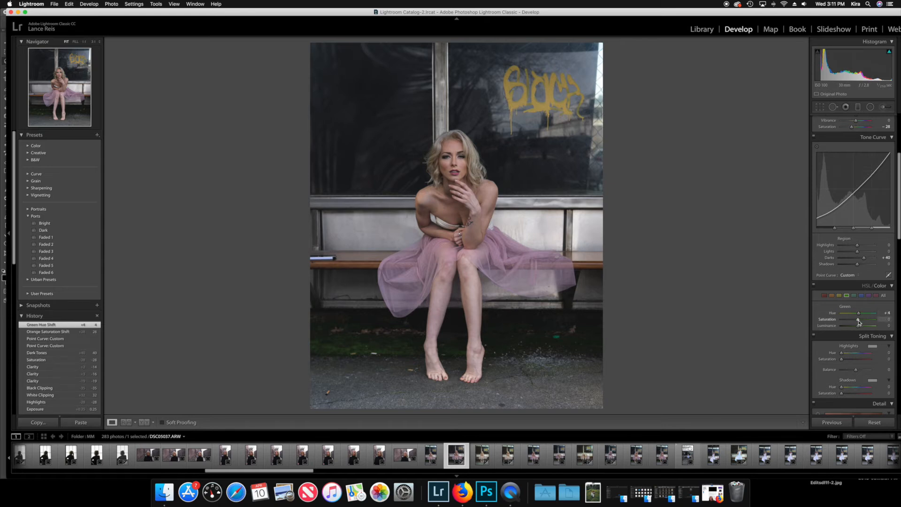
pyautogui.moveTo(858, 321); pyautogui.dragTo(863, 323)
pyautogui.moveTo(862, 322); pyautogui.dragTo(863, 322)
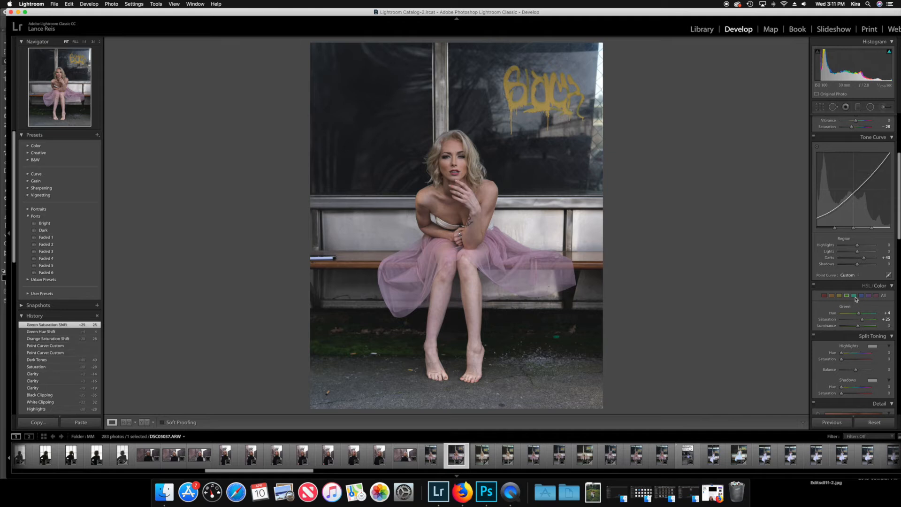
# Step: Raise the saturation of the blue tones to +46
pyautogui.click(853, 296)
pyautogui.click(861, 296)
pyautogui.moveTo(857, 320); pyautogui.dragTo(866, 321)
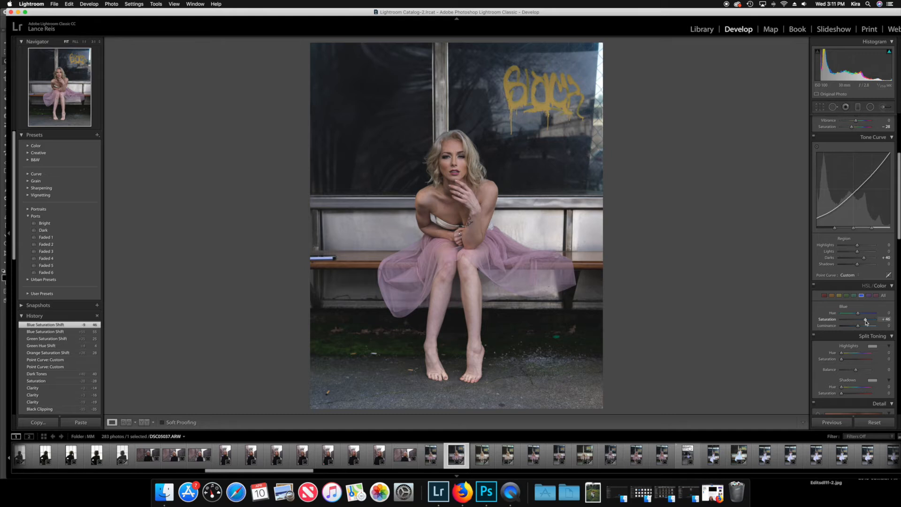
# Step: Tint the highlights with split toning, using hue 69 and saturation 10
pyautogui.scroll(-2, 868, 329)
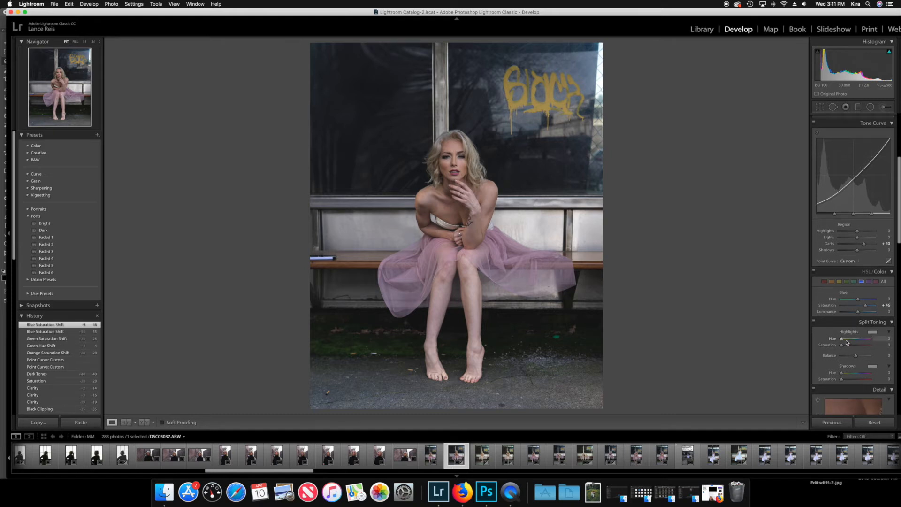
pyautogui.moveTo(842, 339); pyautogui.dragTo(850, 342)
pyautogui.moveTo(850, 343); pyautogui.dragTo(848, 343)
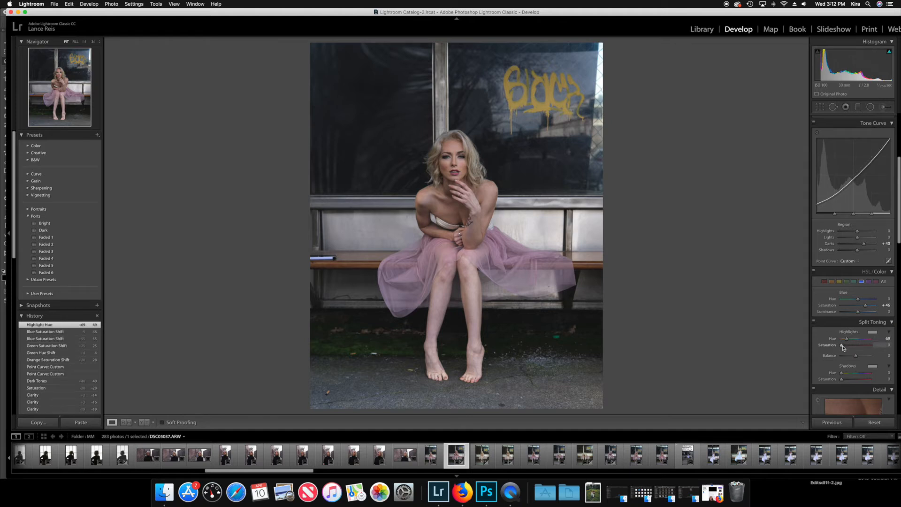
pyautogui.moveTo(842, 348); pyautogui.dragTo(846, 347)
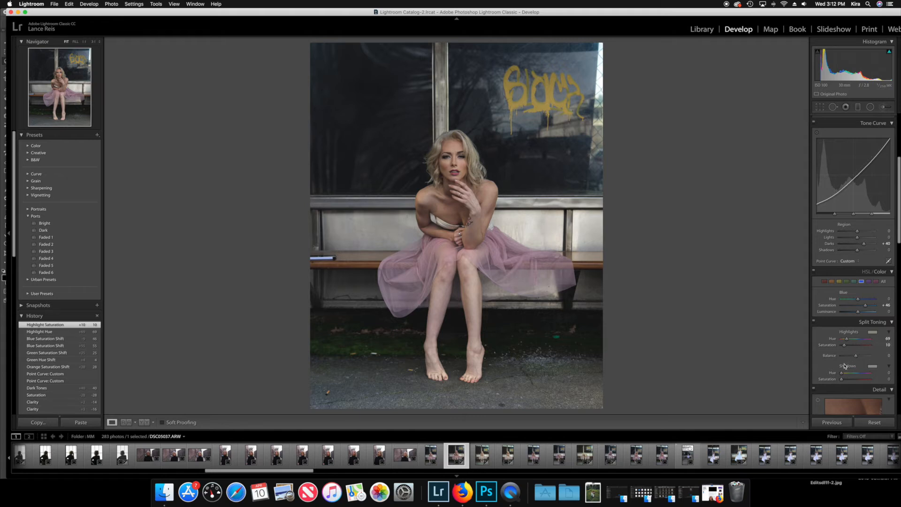
# Step: Tint the shadows with split toning at hue 34 and saturation 14, and compare the photo with its before version
pyautogui.moveTo(844, 376); pyautogui.dragTo(846, 375)
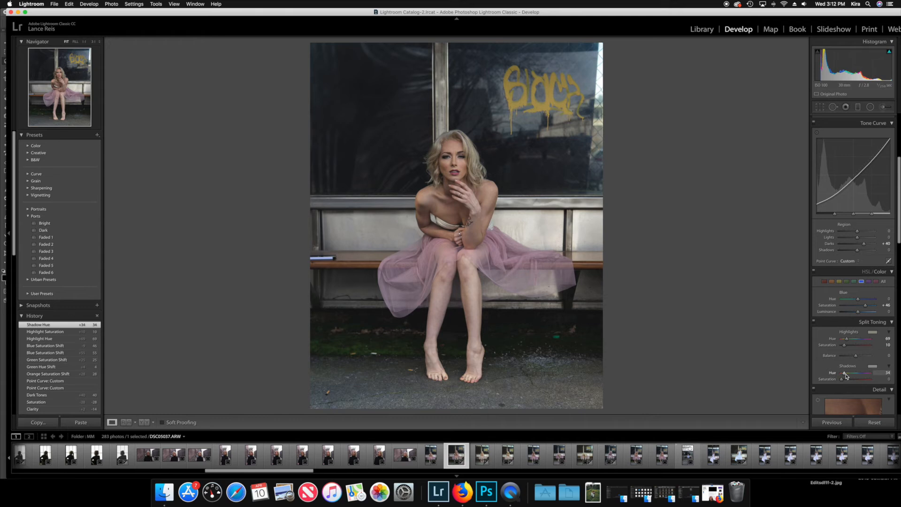
pyautogui.moveTo(842, 380); pyautogui.dragTo(847, 381)
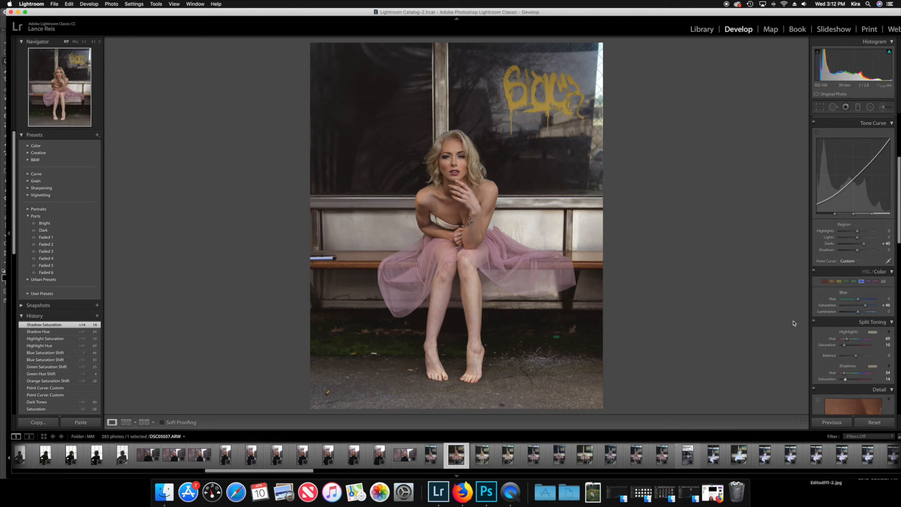
pyautogui.press('\\')
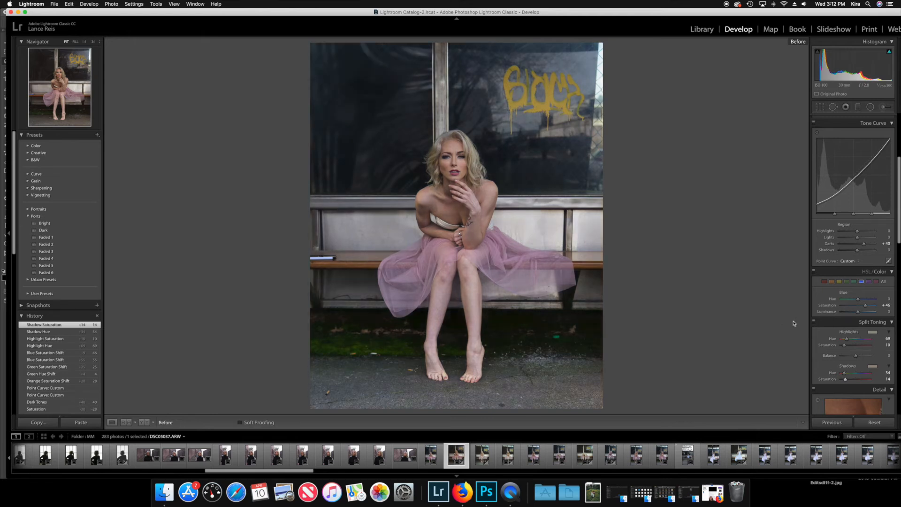
pyautogui.press('\\')
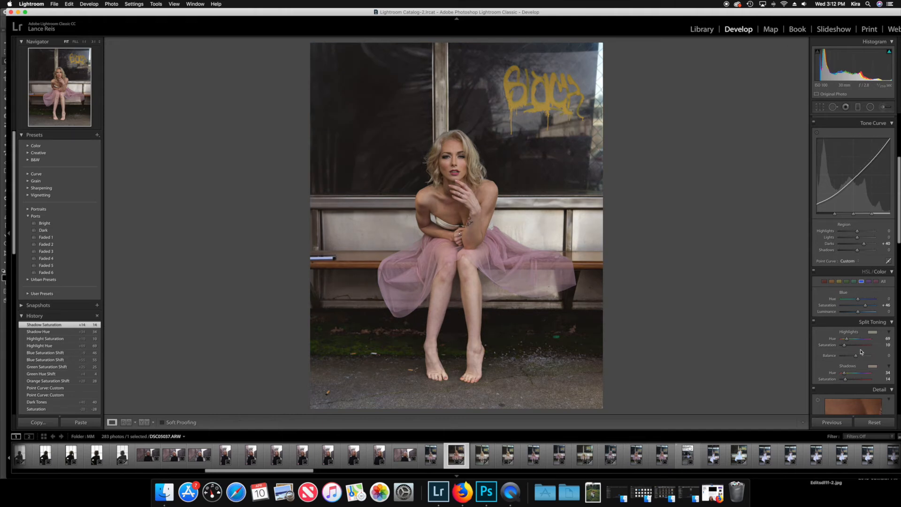
# Step: Darken the photo's edges with a post-crop vignette amount of -12
pyautogui.scroll(-10, 861, 352)
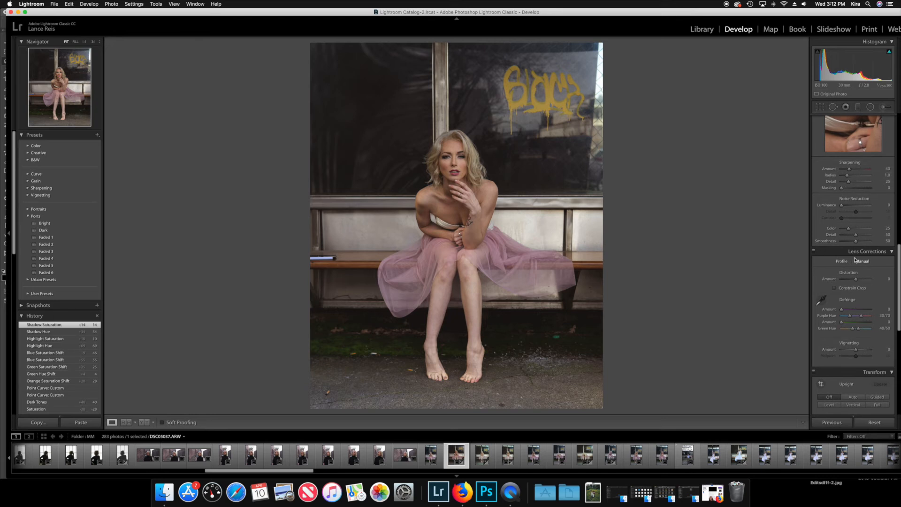
pyautogui.scroll(-8, 859, 272)
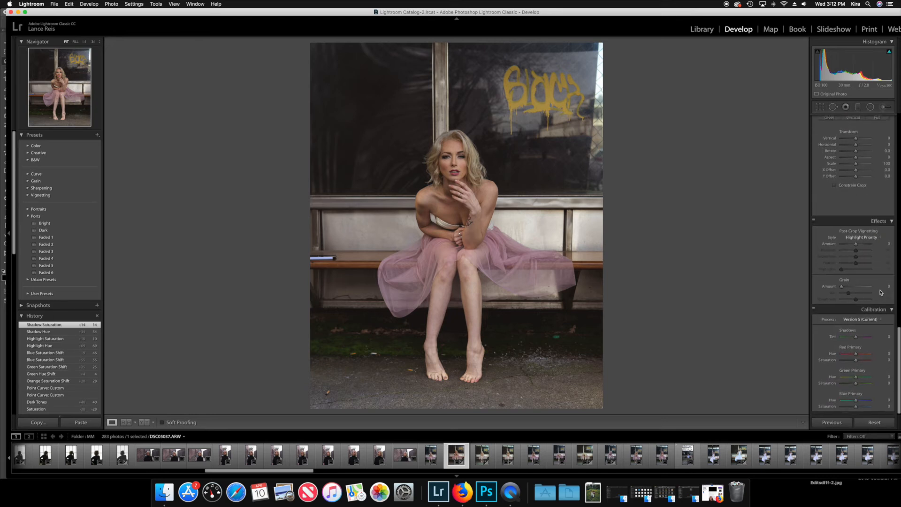
pyautogui.moveTo(857, 245); pyautogui.dragTo(855, 247)
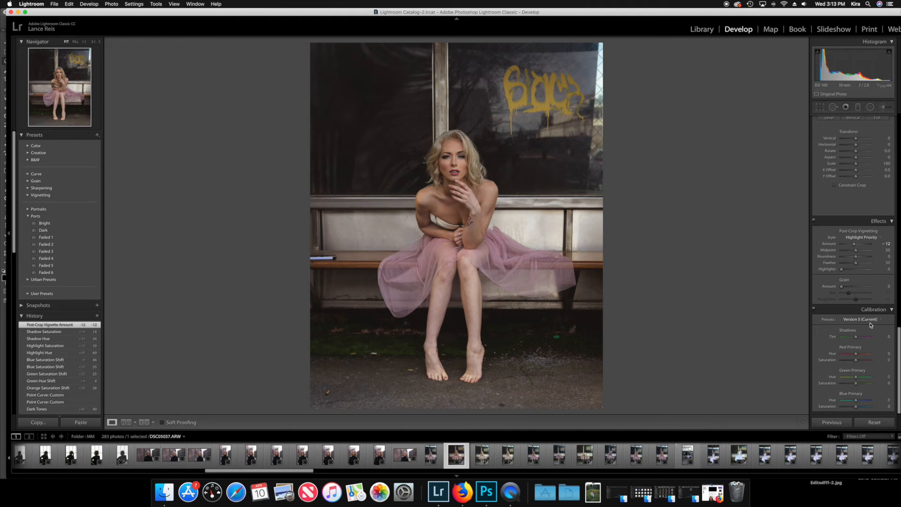
# Step: Cool the white balance to a temperature of 4,646 and shift the tint to -7
pyautogui.scroll(10, 870, 325)
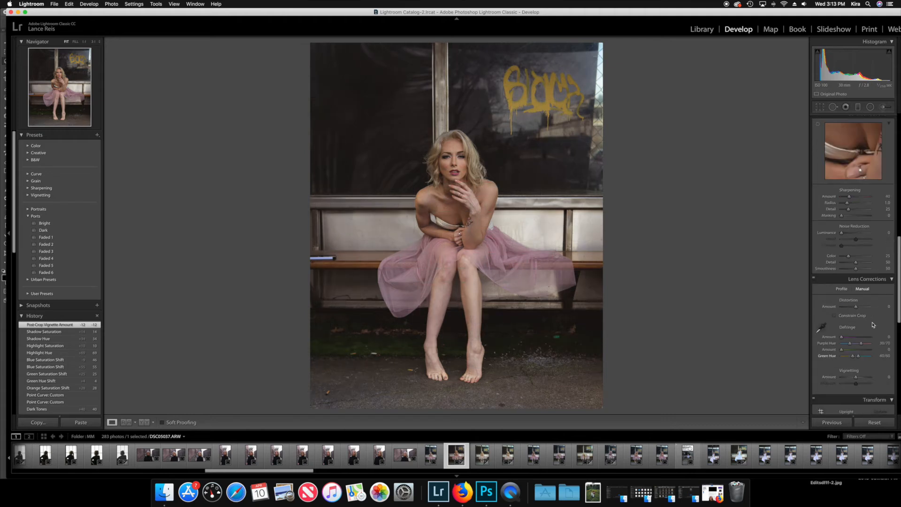
pyautogui.scroll(8, 873, 324)
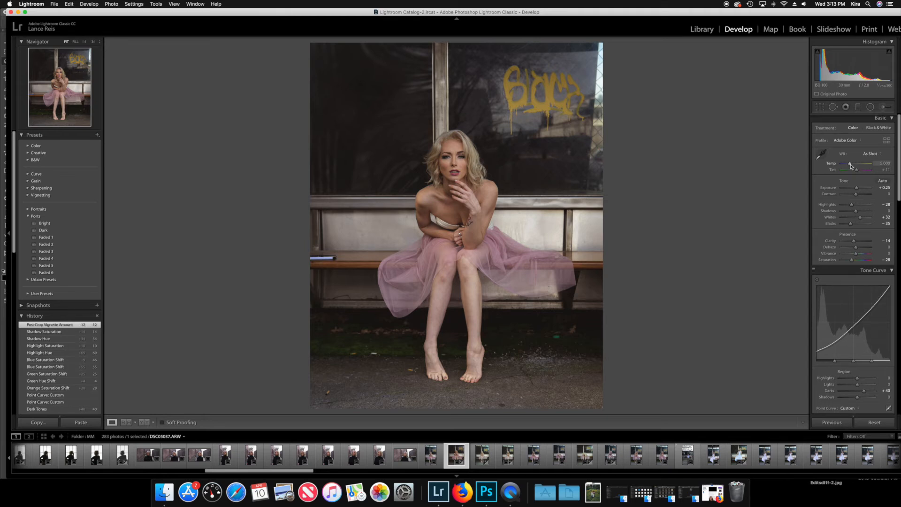
pyautogui.moveTo(850, 165); pyautogui.dragTo(850, 166)
pyautogui.moveTo(850, 167); pyautogui.dragTo(850, 166)
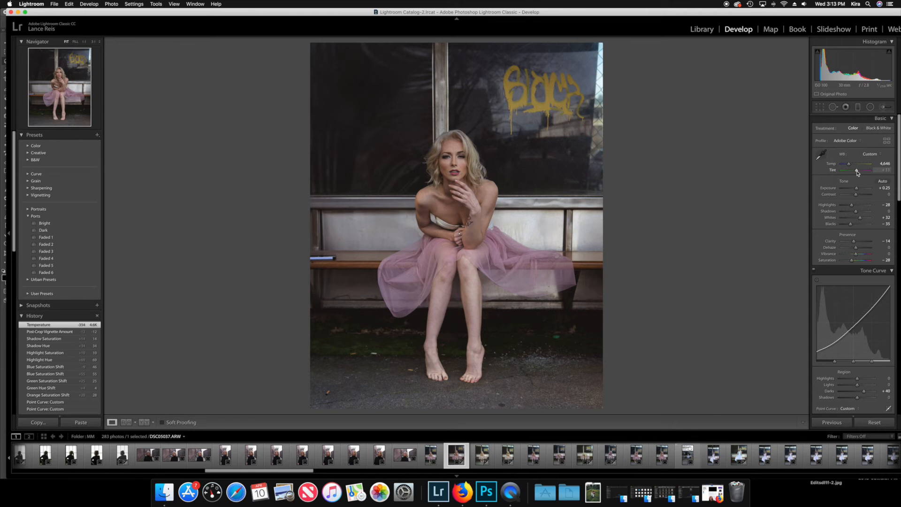
pyautogui.moveTo(857, 172); pyautogui.dragTo(855, 173)
pyautogui.moveTo(855, 172); pyautogui.dragTo(856, 172)
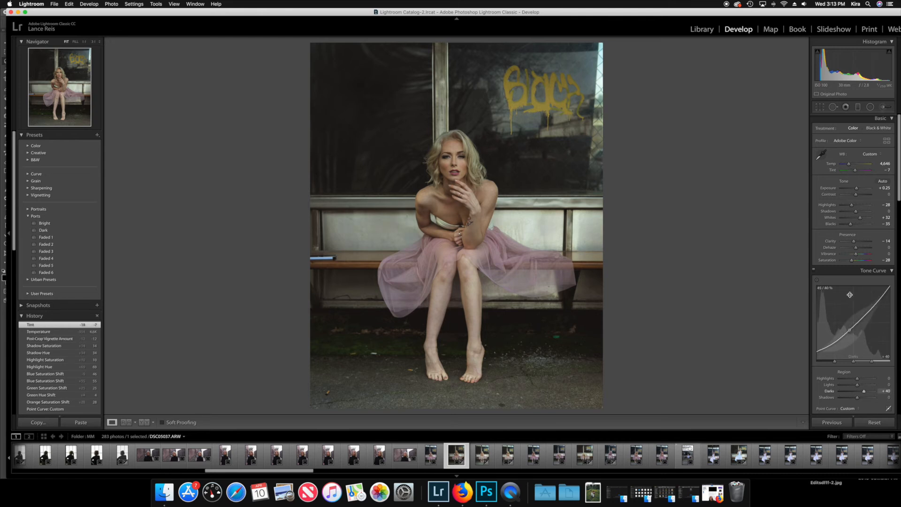
# Step: Raise the tone curve's Darks to +46, and compare the photo side by side with its before version
pyautogui.scroll(-2, 861, 370)
pyautogui.moveTo(865, 373); pyautogui.dragTo(866, 374)
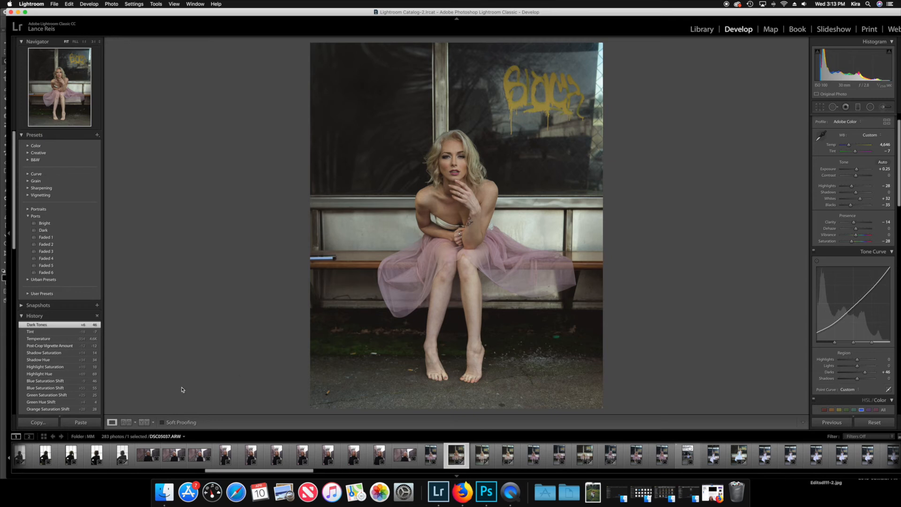
pyautogui.click(142, 421)
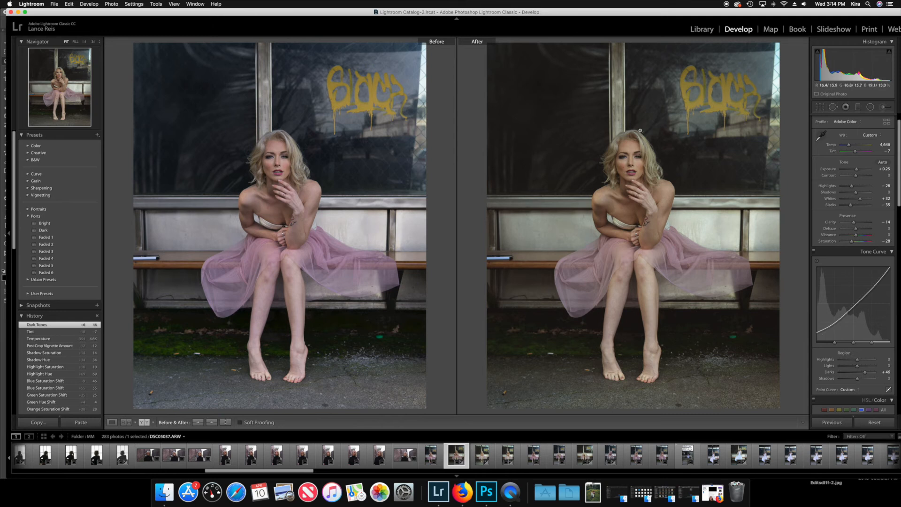
pyautogui.click(112, 422)
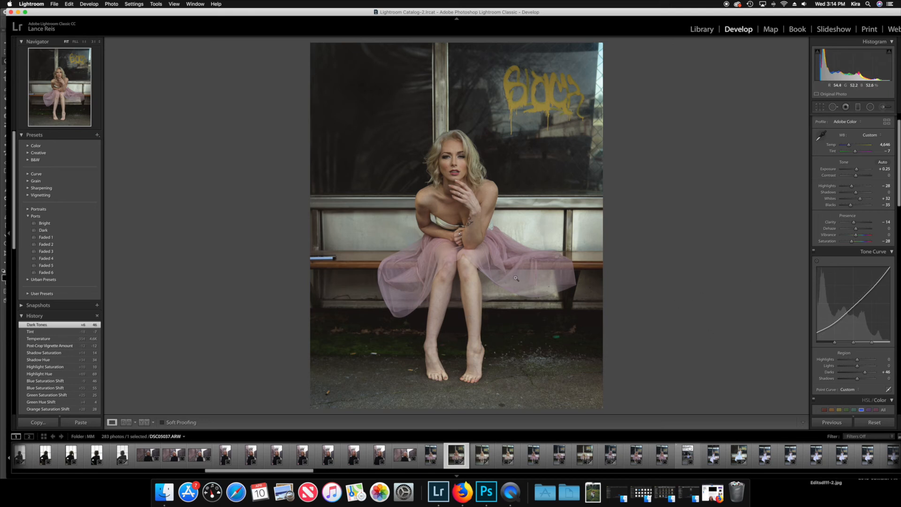
pyautogui.click(89, 4)
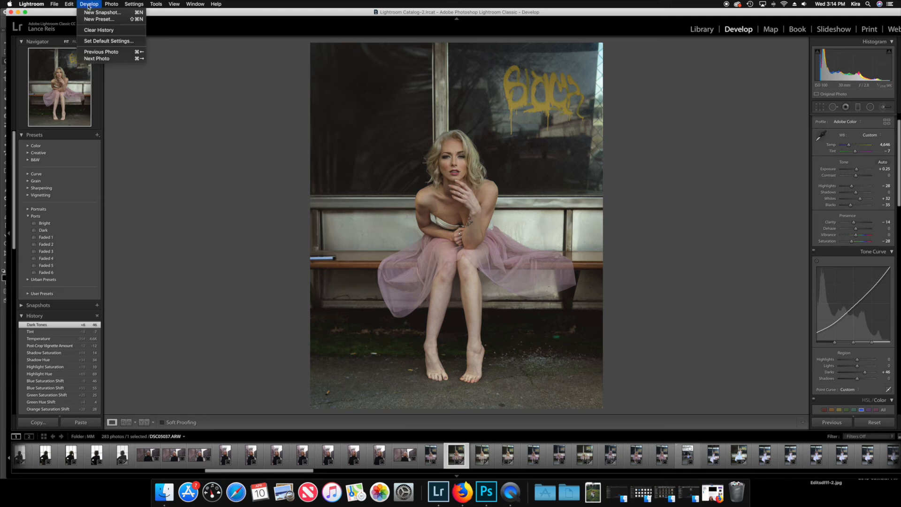
pyautogui.click(89, 20)
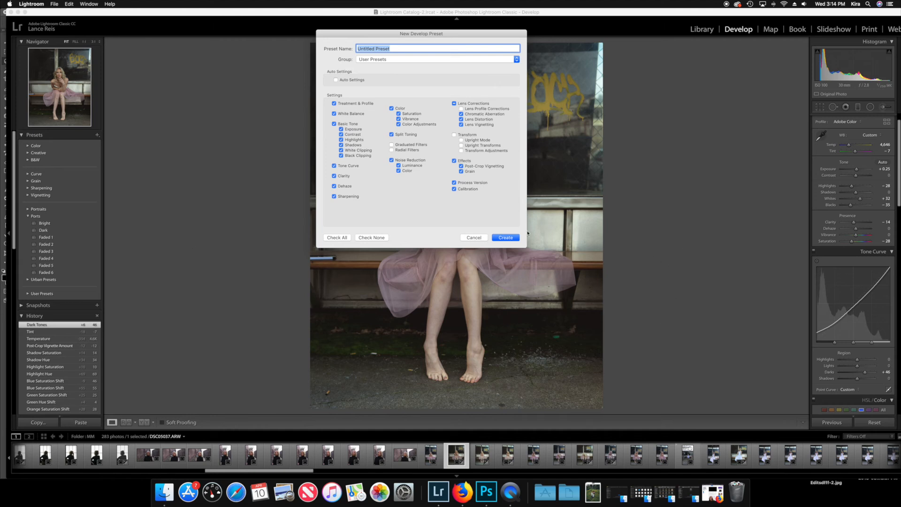
pyautogui.click(473, 238)
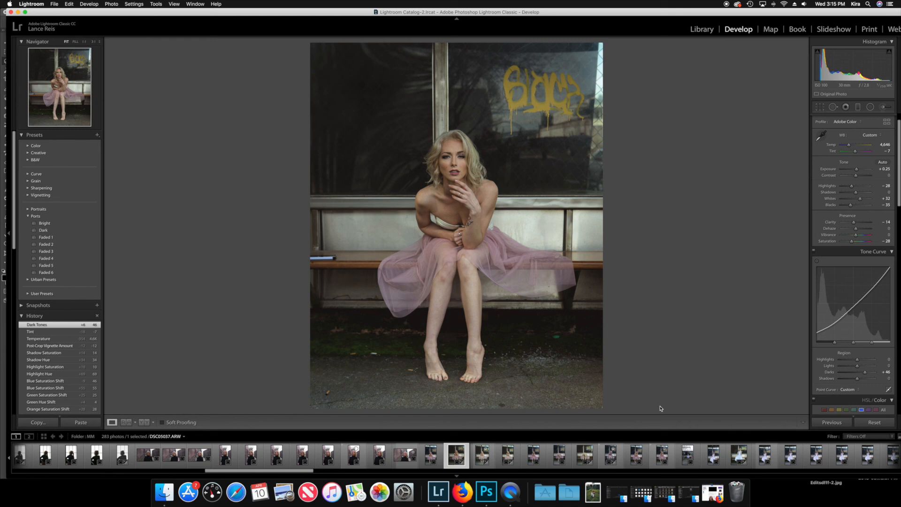
# Step: Copy the edited portrait's develop settings, keeping the preselected options, which leave out crop, spot removal, local adjustments and transform
pyautogui.click(134, 4)
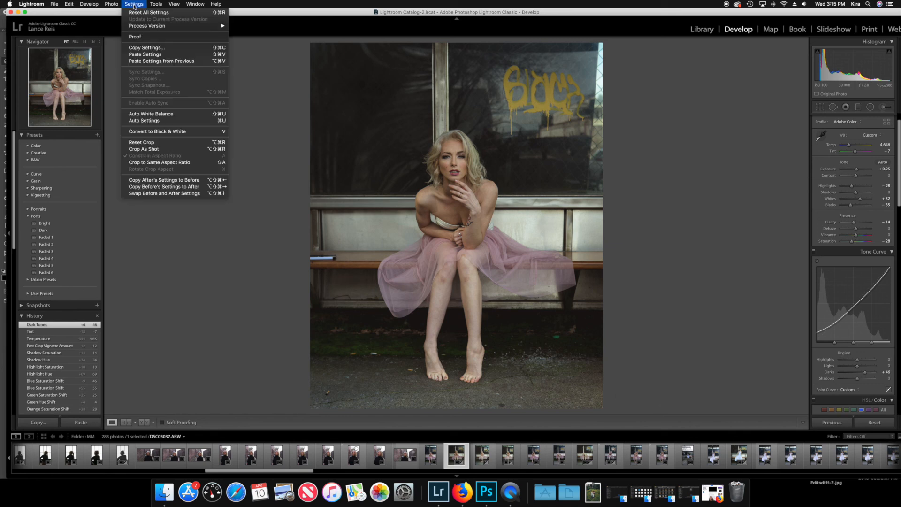
pyautogui.click(142, 48)
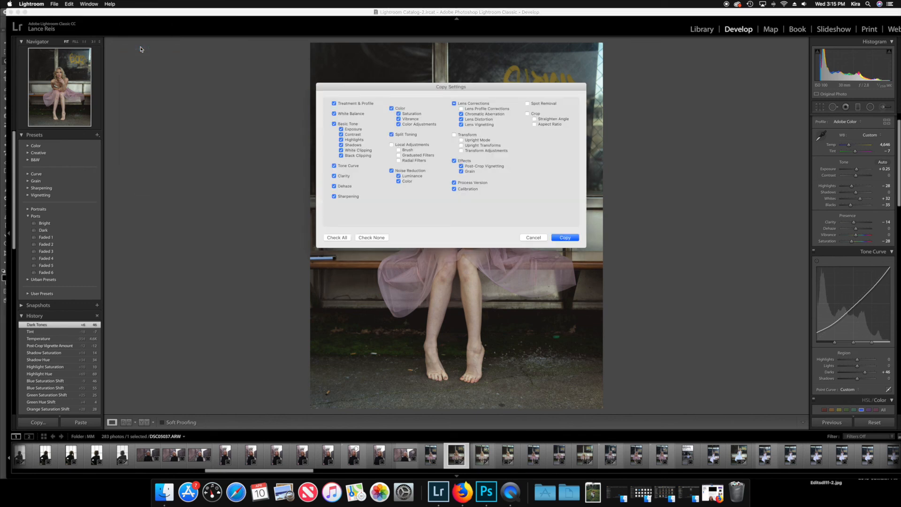
pyautogui.click(562, 237)
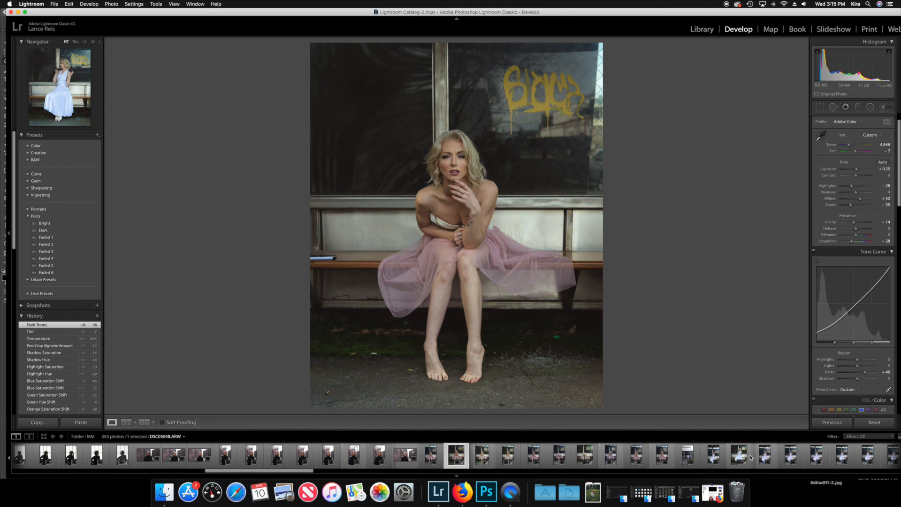
# Step: Paste the copied develop settings onto DSC05049.ARW, the photo of the woman in the white dress
pyautogui.click(765, 456)
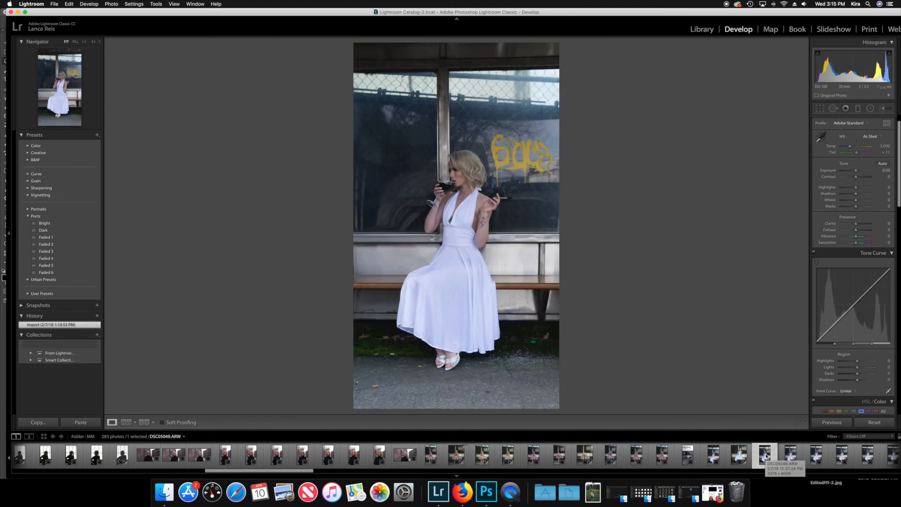
pyautogui.click(134, 4)
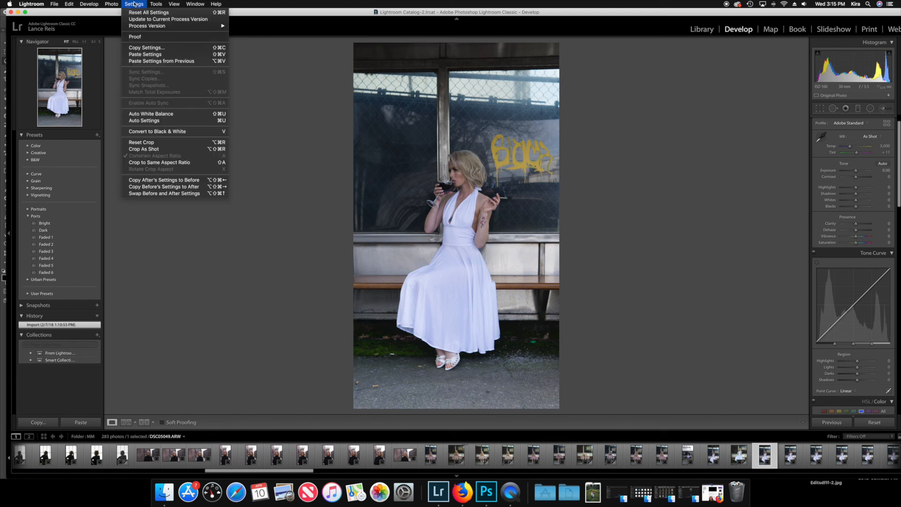
pyautogui.click(146, 54)
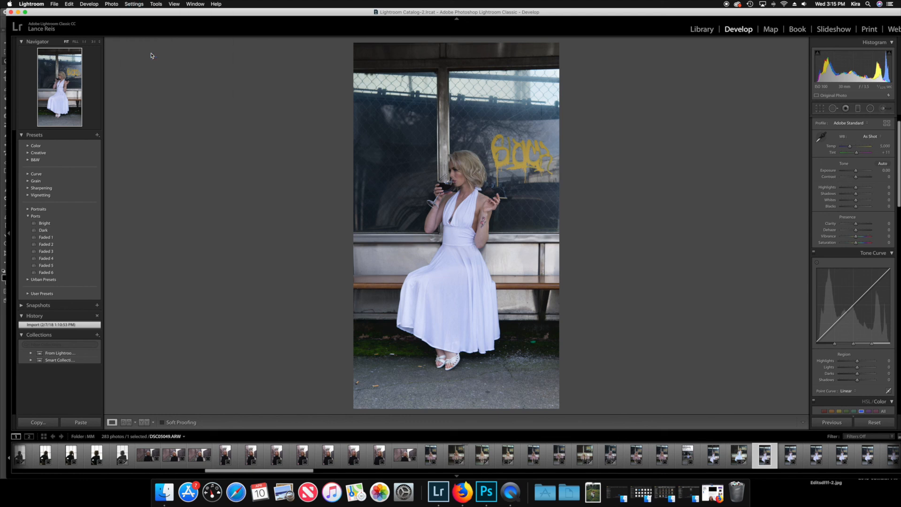